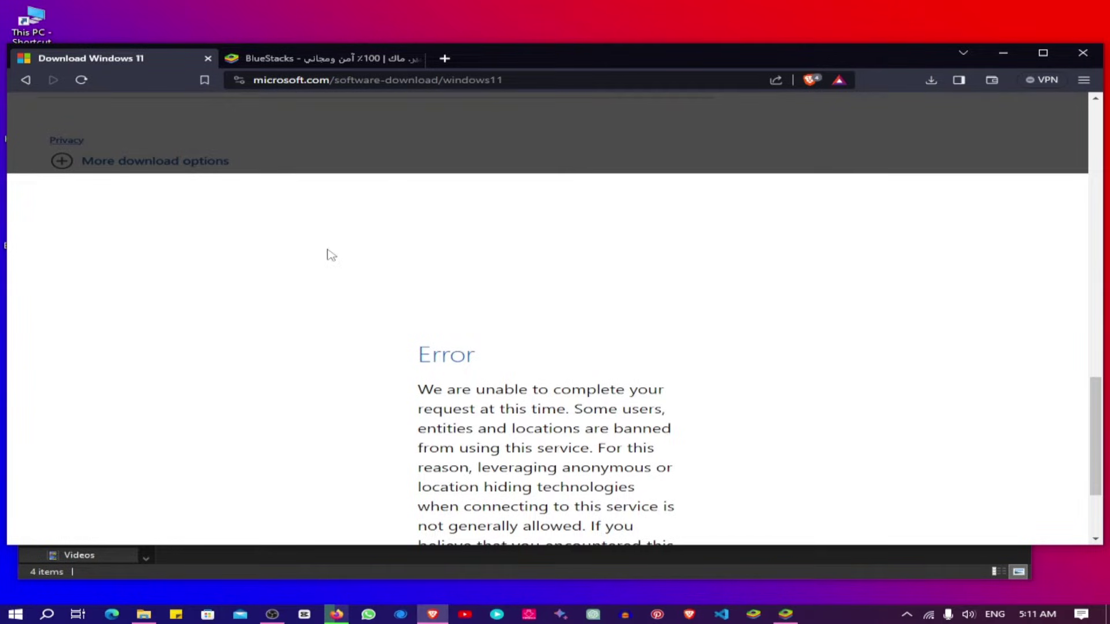
# - Search 'download windows 11' and select Windows 11 (multi-edition ISO) on Microsoft's download page
pyautogui.click(352, 80)
pyautogui.press('BackSpace')
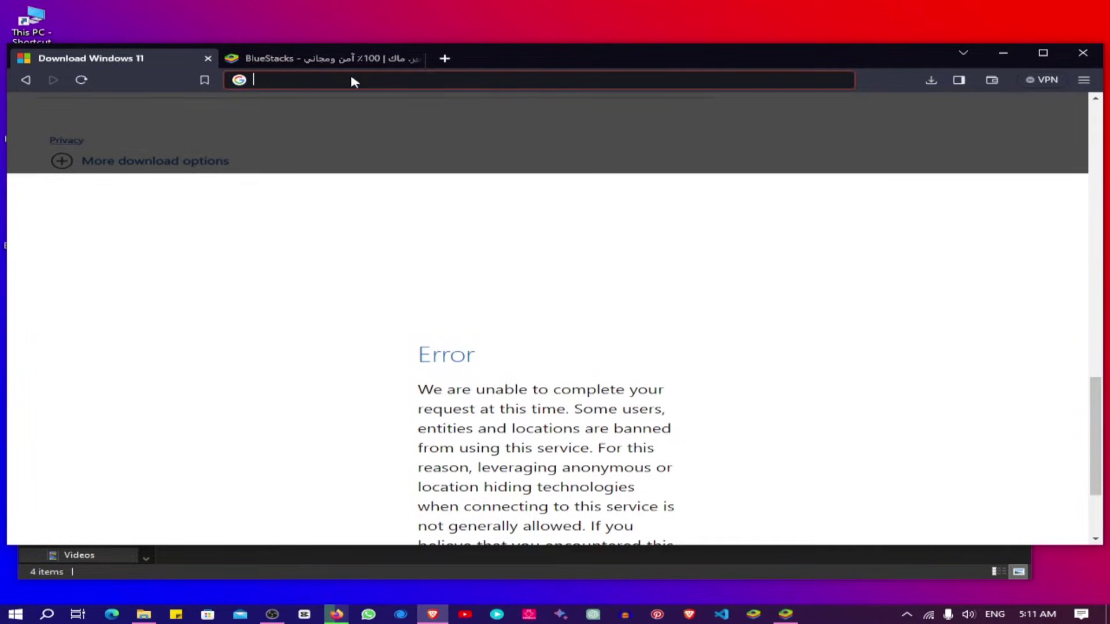
pyautogui.write('download+windows+11&oq=downl&gs_lcrp=EgZjaHJvbWUqBggAEE...')
pyautogui.press('Return')
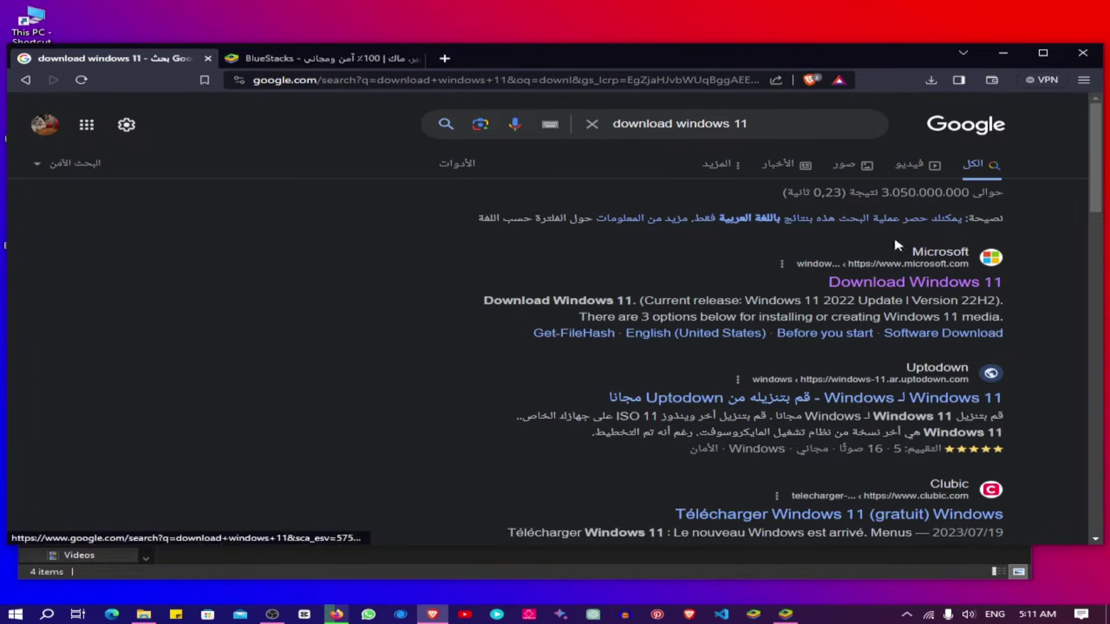
pyautogui.click(884, 286)
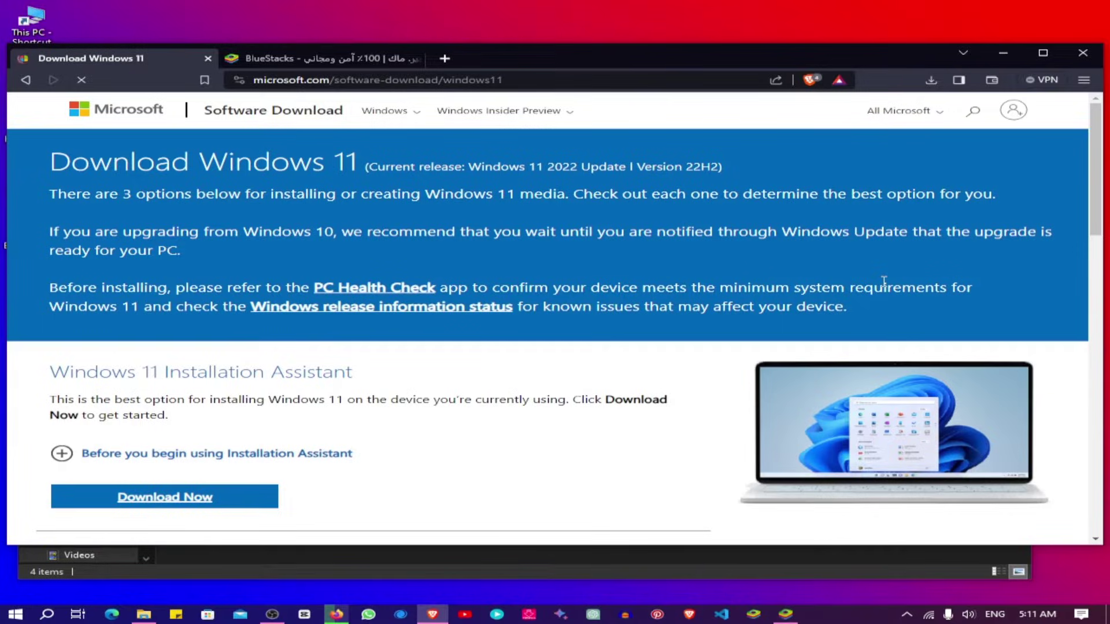
pyautogui.scroll(-5, 288, 276)
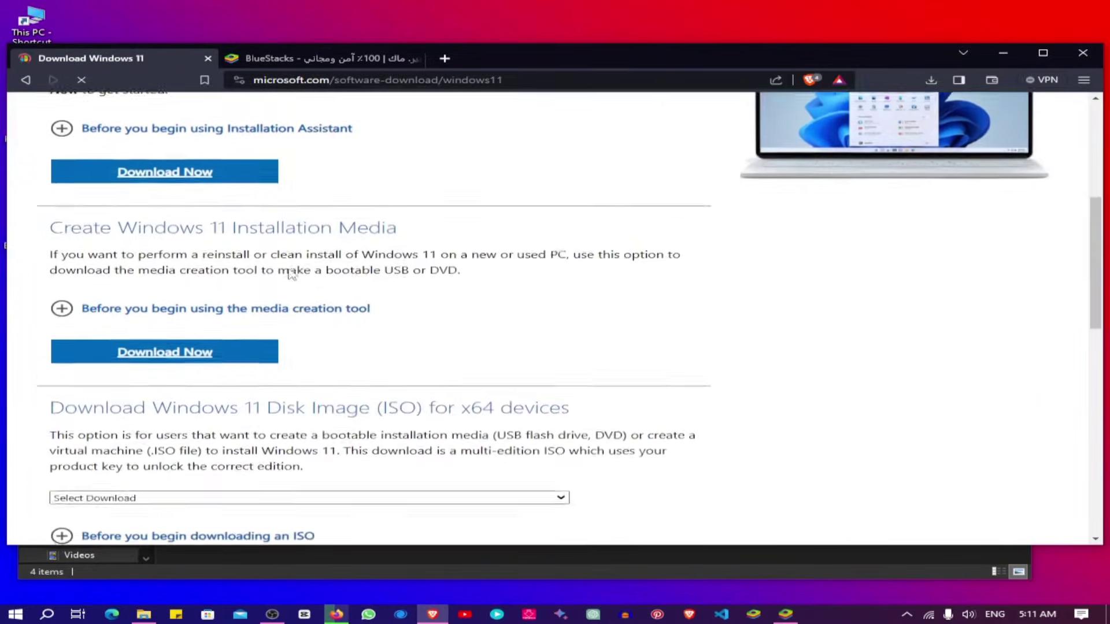
pyautogui.scroll(-2, 290, 269)
pyautogui.click(199, 303)
pyautogui.click(159, 329)
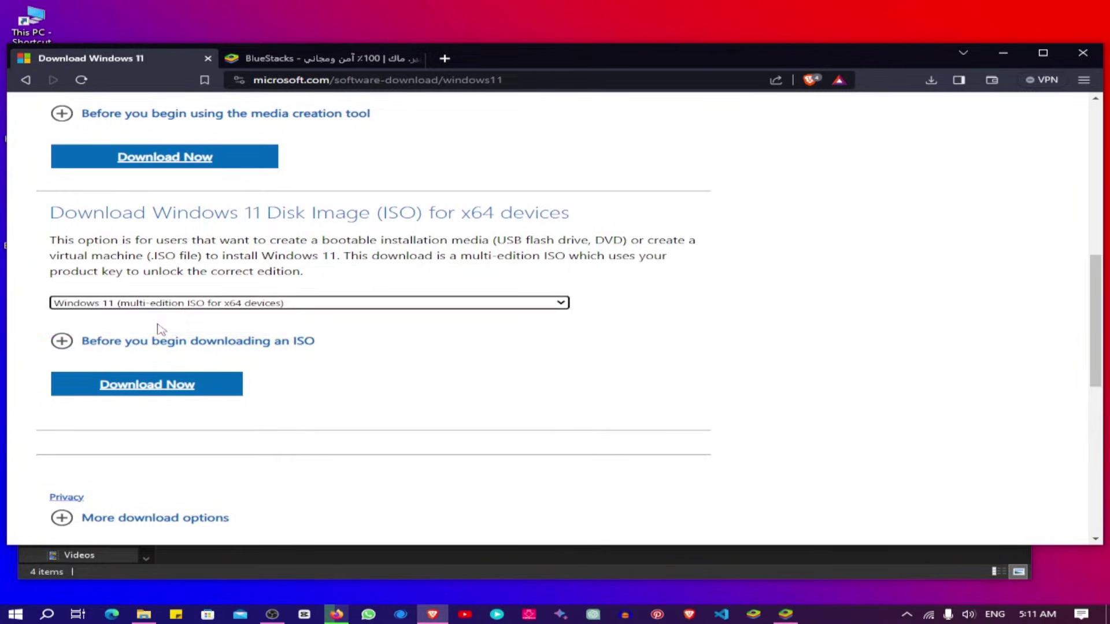
# - Request the ISO in English International, get the ban error, then go to the BlueStacks tab
pyautogui.click(150, 387)
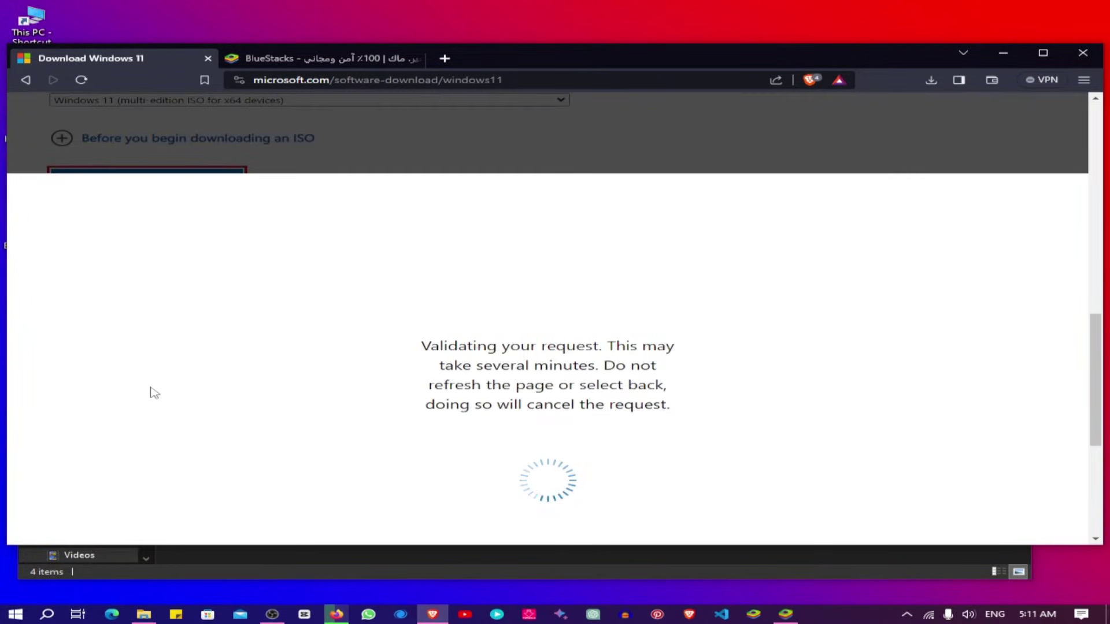
pyautogui.click(271, 334)
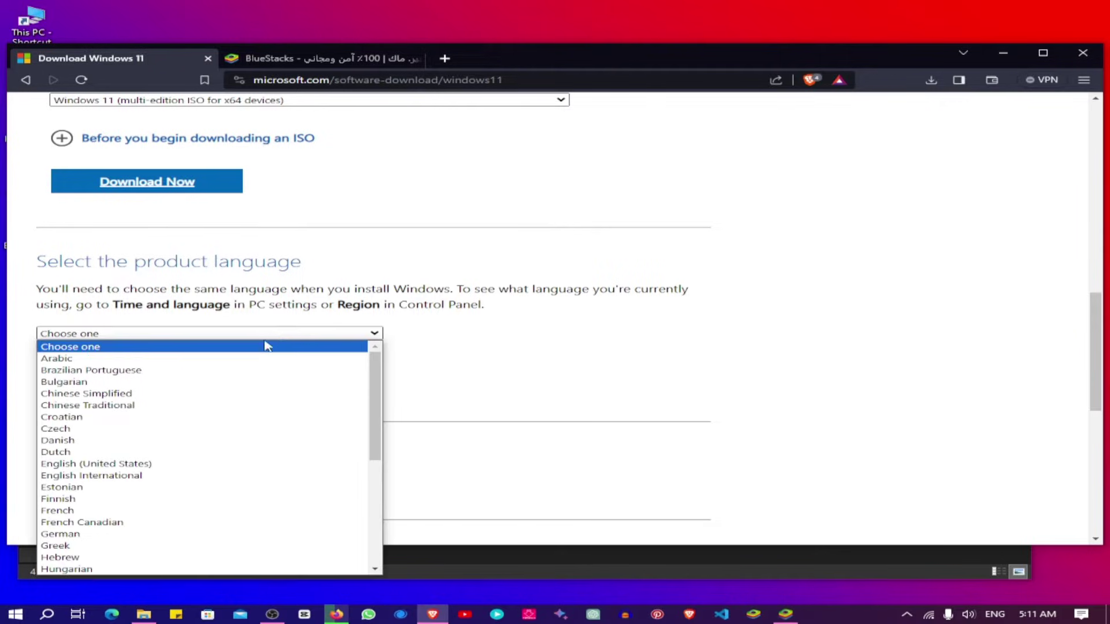
pyautogui.click(165, 476)
pyautogui.click(149, 401)
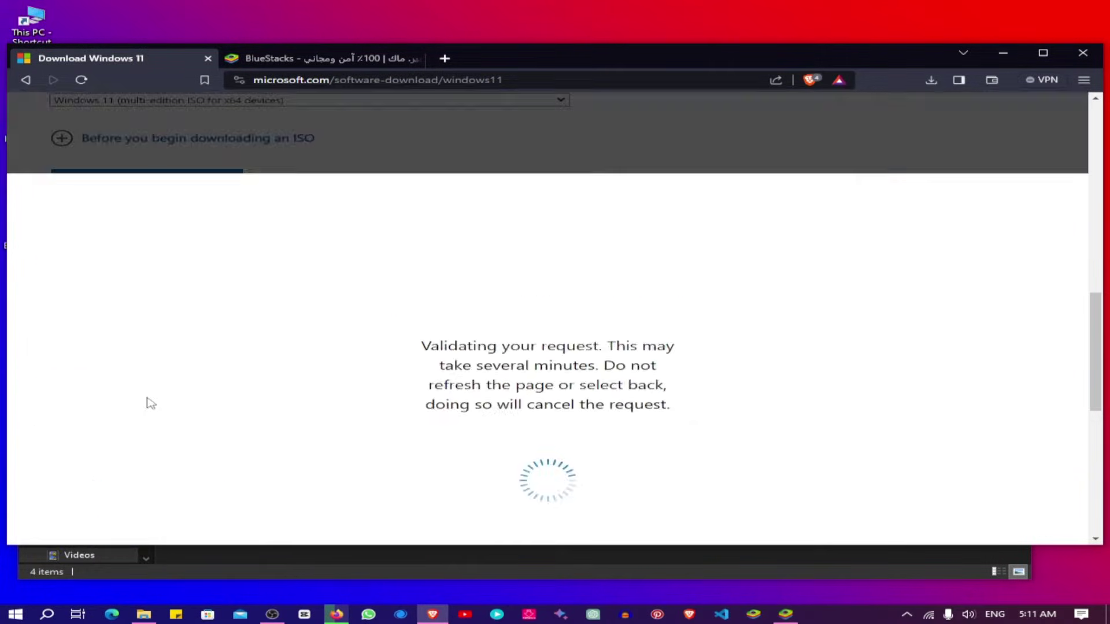
pyautogui.scroll(-3, 149, 402)
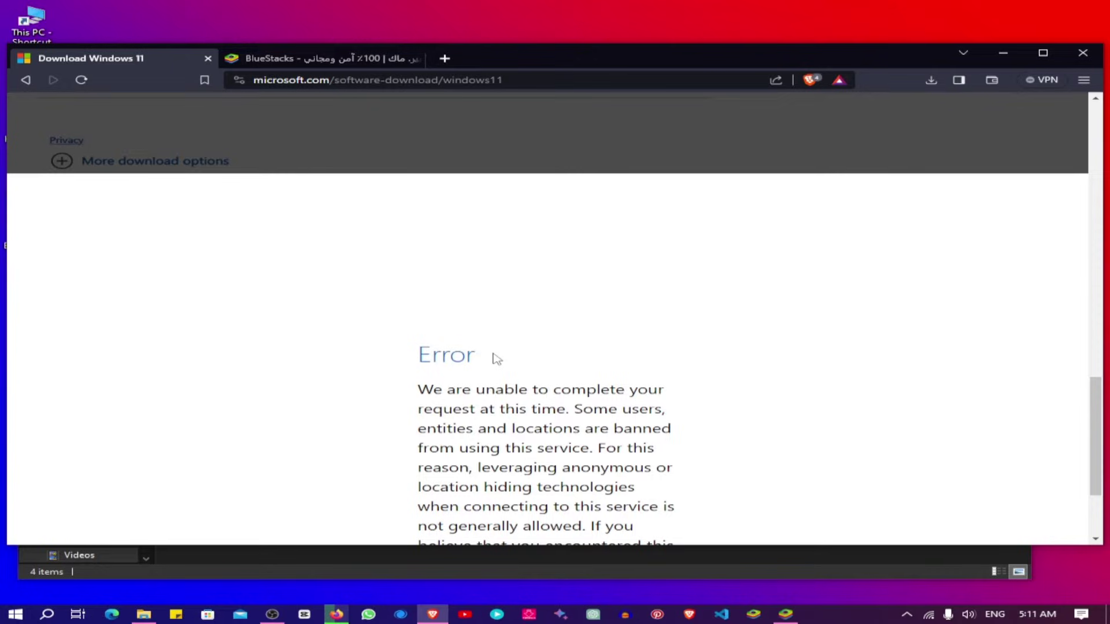
pyautogui.click(337, 59)
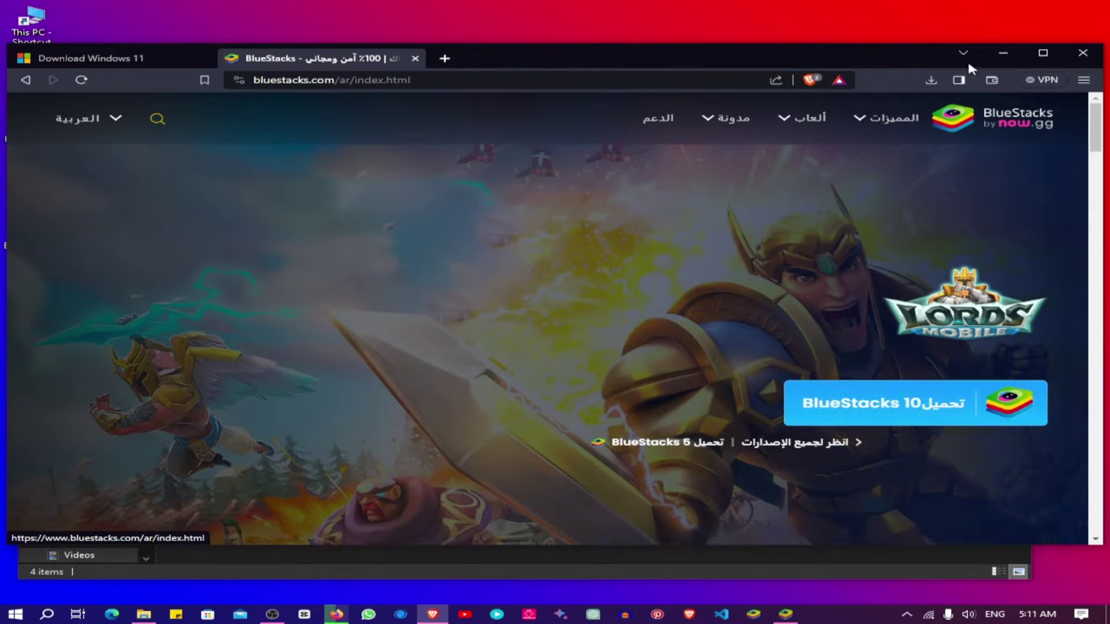
# - Minimize Brave, close the Videos folder window, and bring BlueStacks App Player forward
pyautogui.click(989, 56)
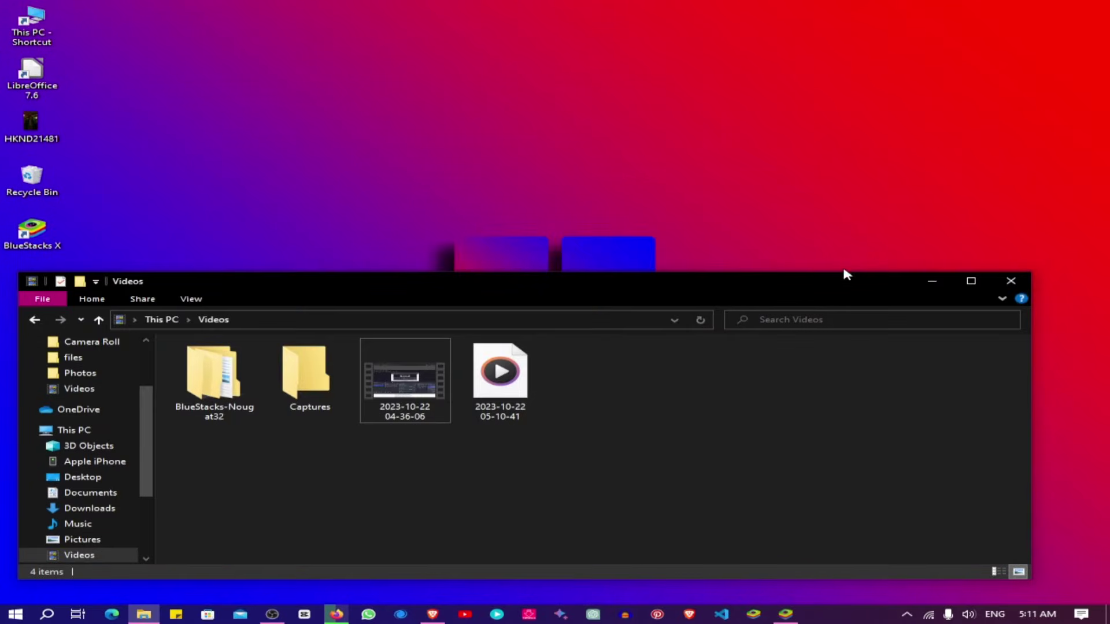
pyautogui.click(1006, 278)
pyautogui.click(785, 616)
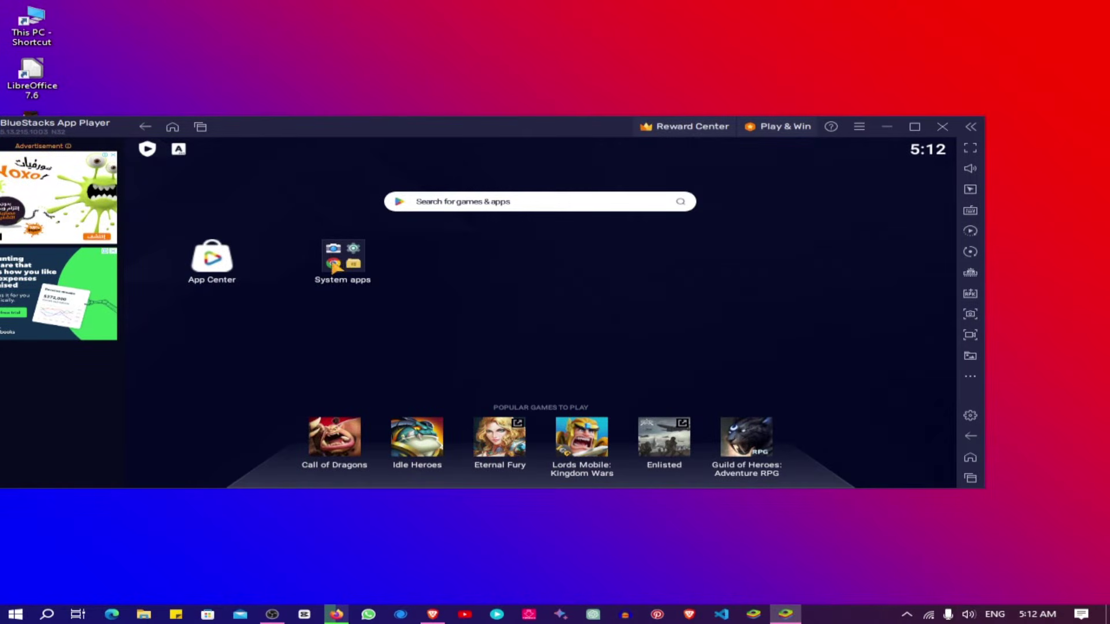
# - Launch Chrome from the emulator's System apps and Google 'download windows 11'
pyautogui.click(338, 265)
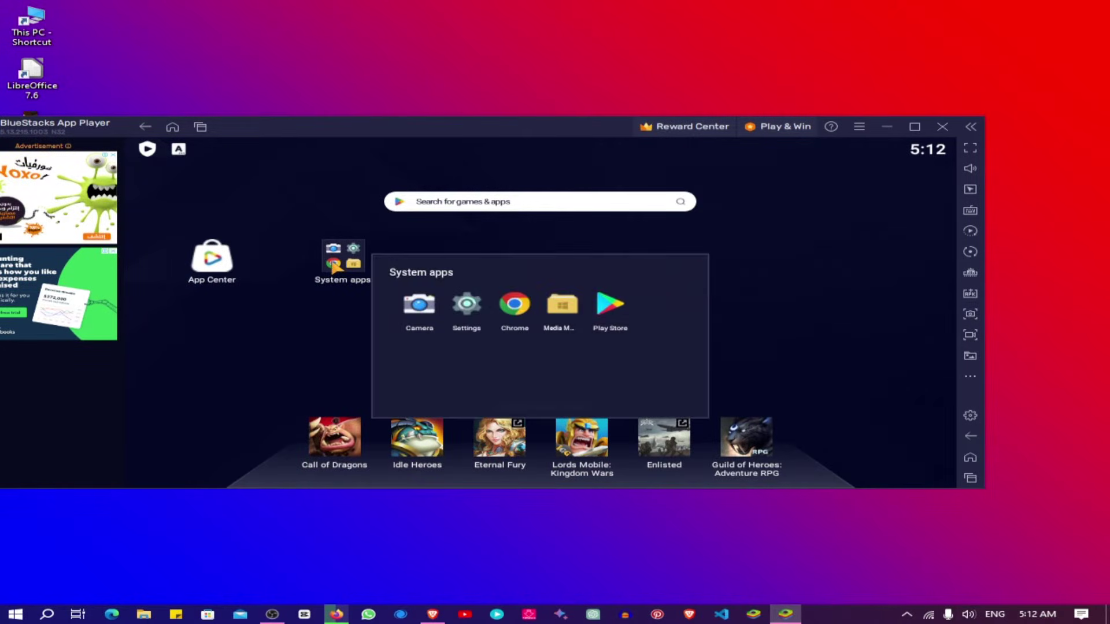
pyautogui.click(515, 310)
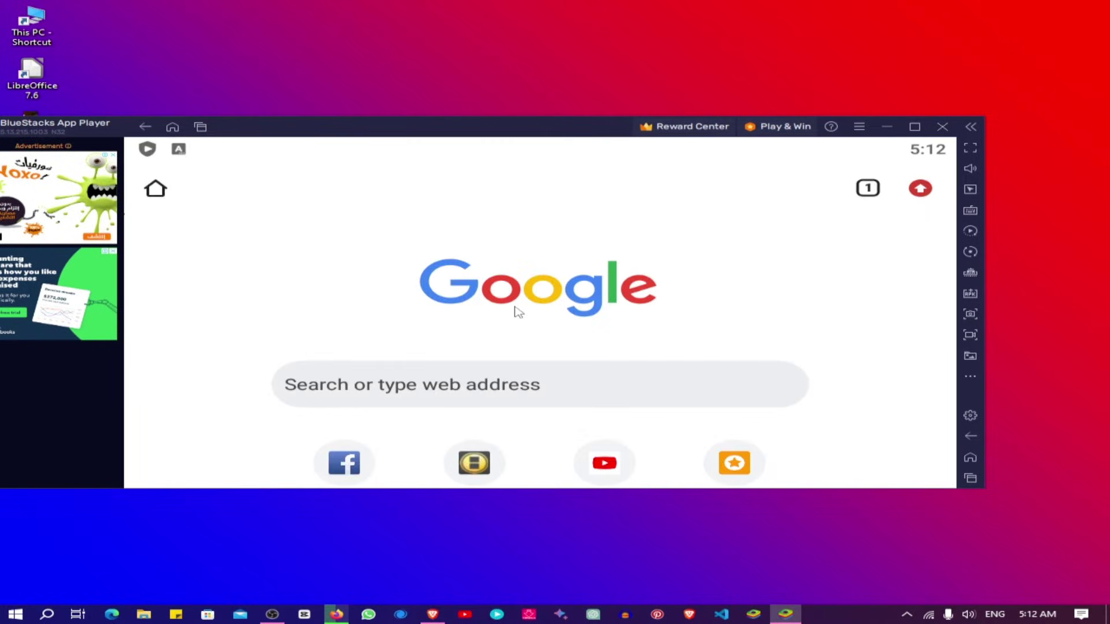
pyautogui.click(390, 385)
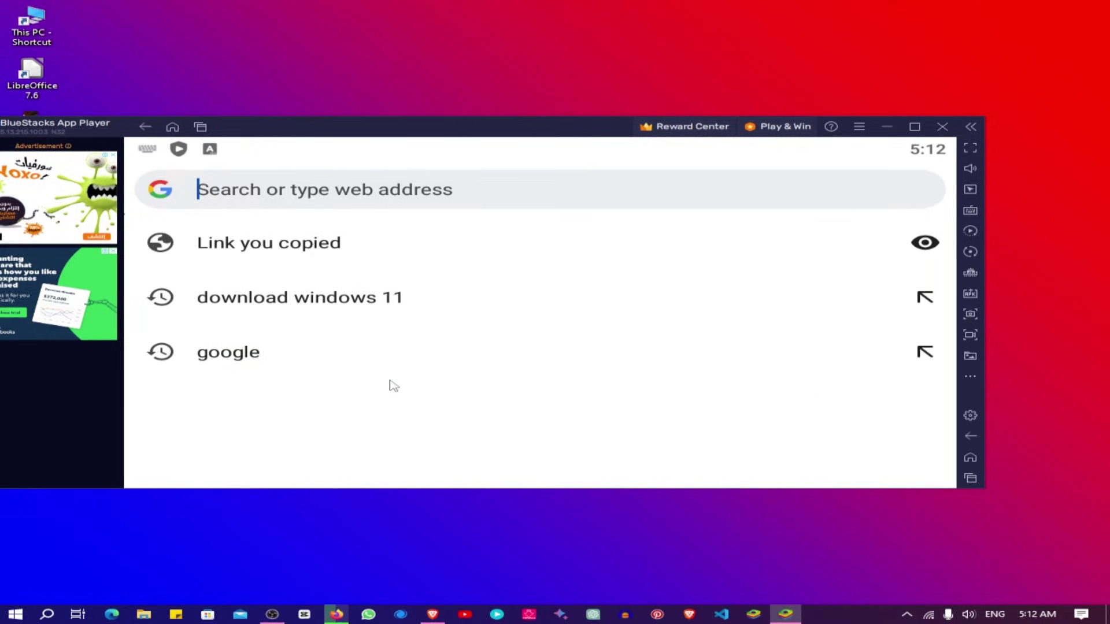
pyautogui.write('dow')
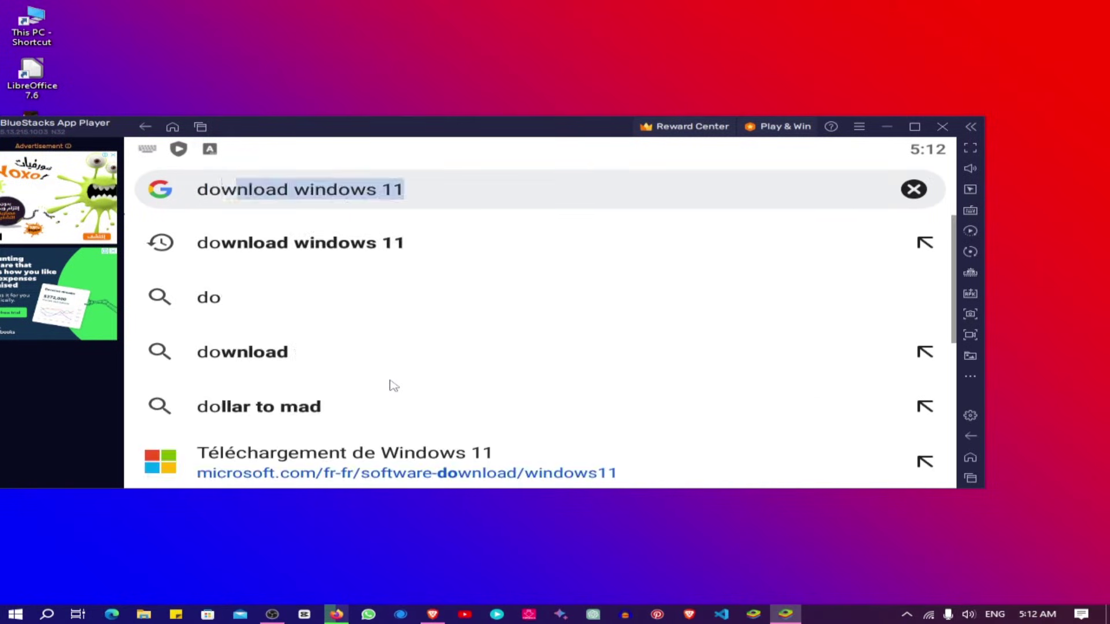
pyautogui.write('n')
pyautogui.press('Return')
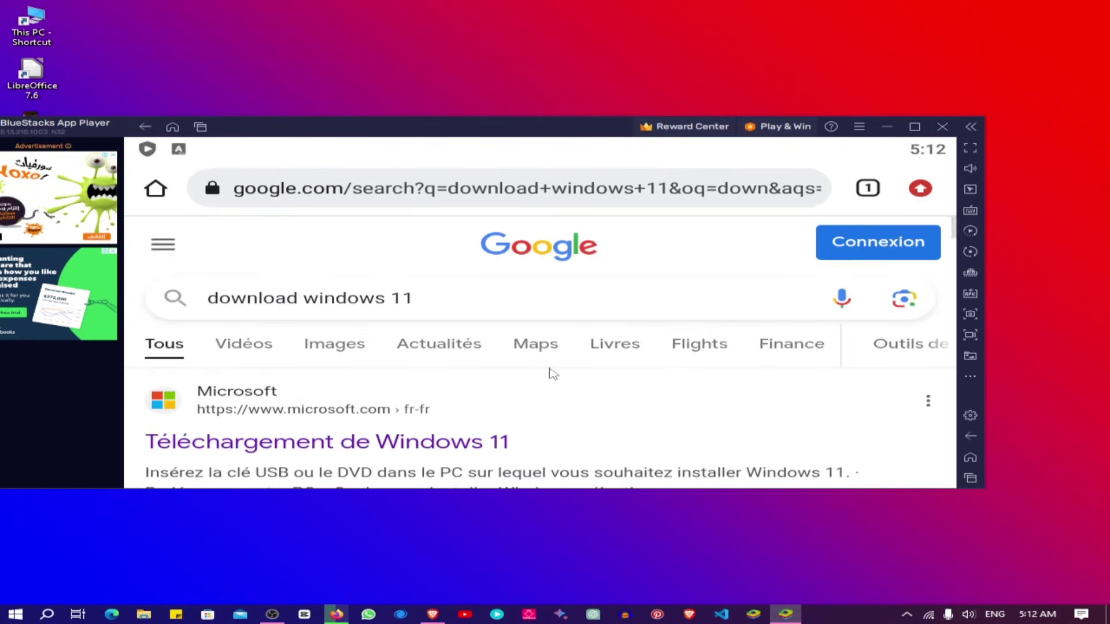
# - Open Microsoft's Téléchargement de Windows 11 page and submit Windows 11 (multi-edition ISO)
pyautogui.click(289, 444)
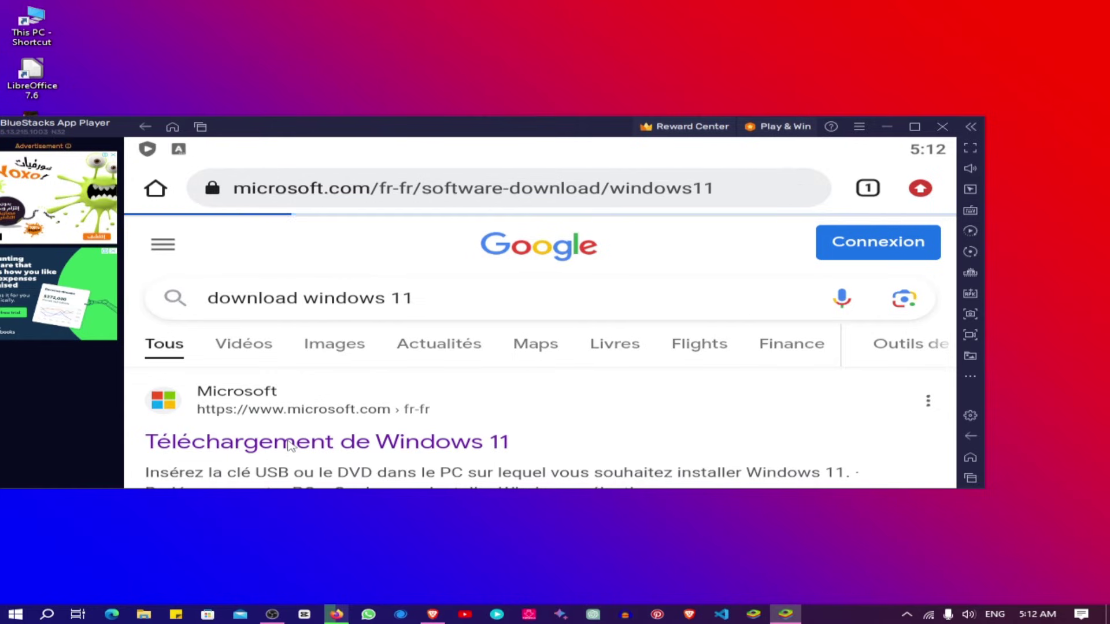
pyautogui.scroll(-2, 364, 292)
pyautogui.scroll(-2, 365, 291)
pyautogui.scroll(-1, 364, 292)
pyautogui.scroll(-2, 364, 292)
pyautogui.scroll(-2, 364, 291)
pyautogui.scroll(-2, 365, 290)
pyautogui.click(266, 311)
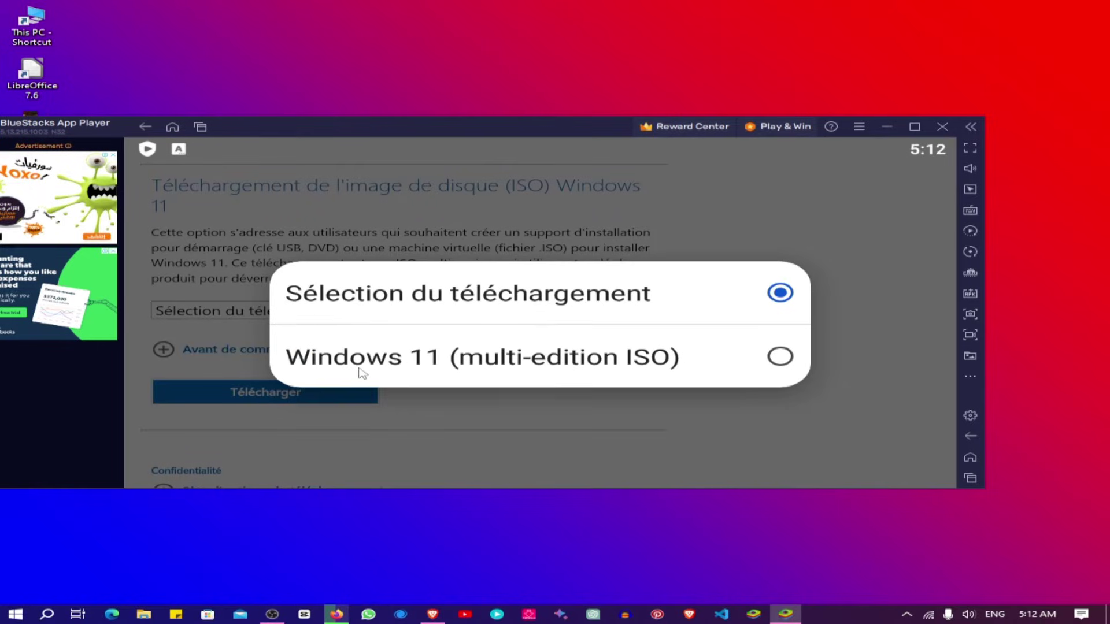
pyautogui.click(416, 368)
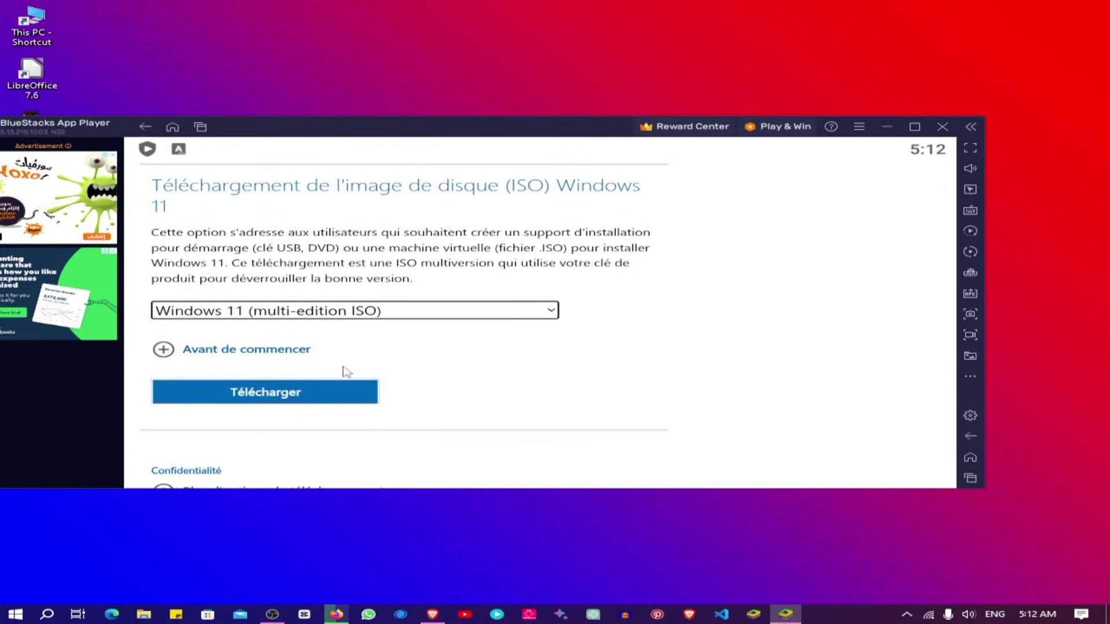
pyautogui.click(266, 393)
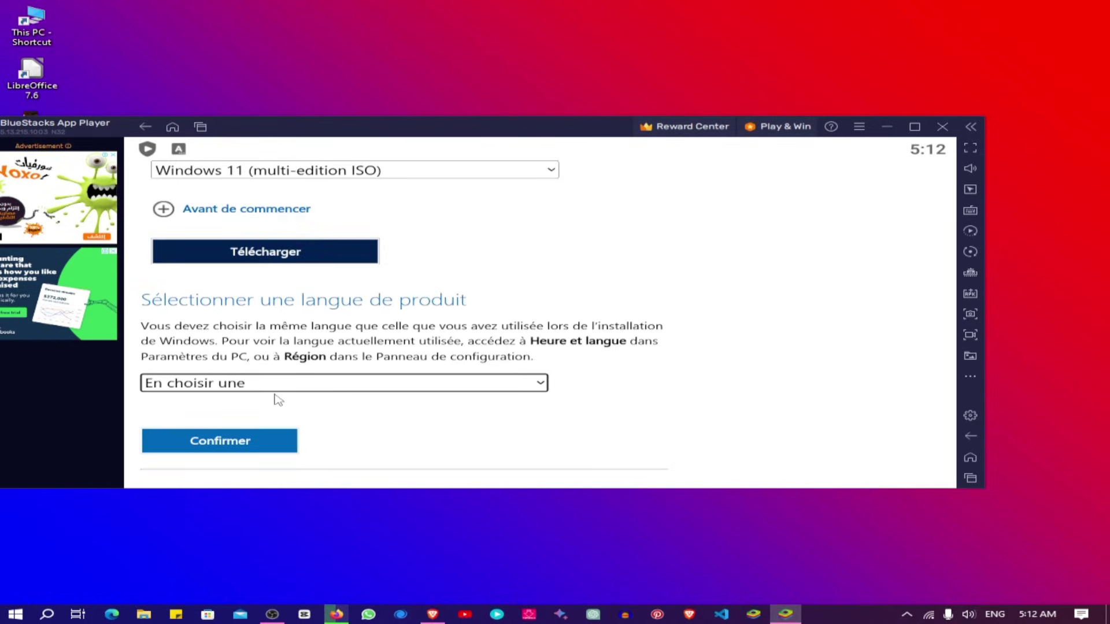
# - Choose Anglais international as the product language and confirm it
pyautogui.click(246, 388)
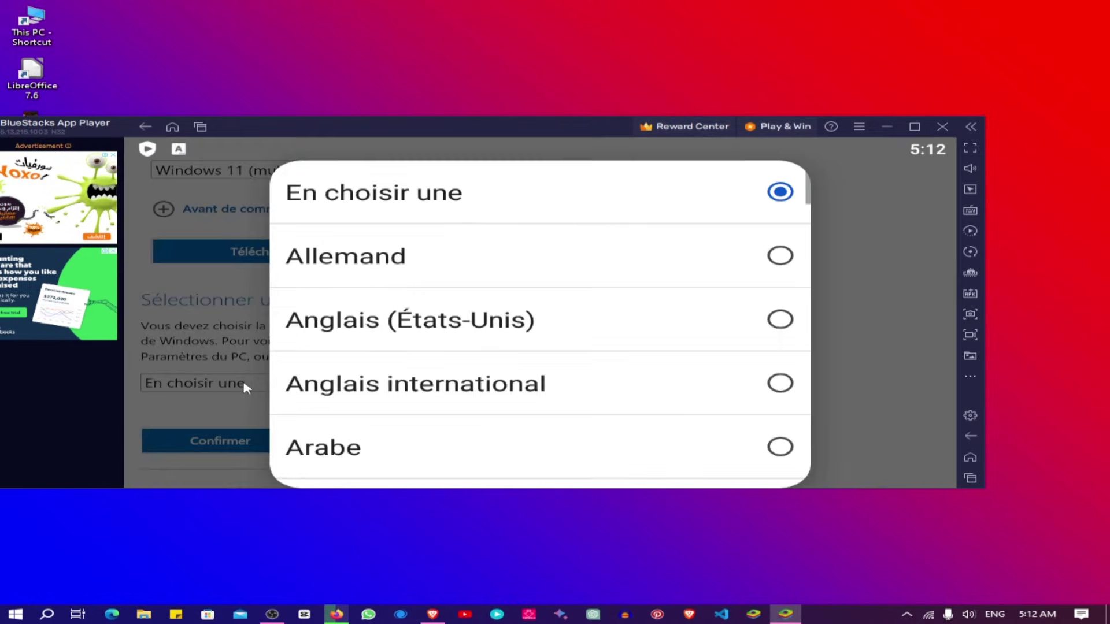
pyautogui.click(469, 392)
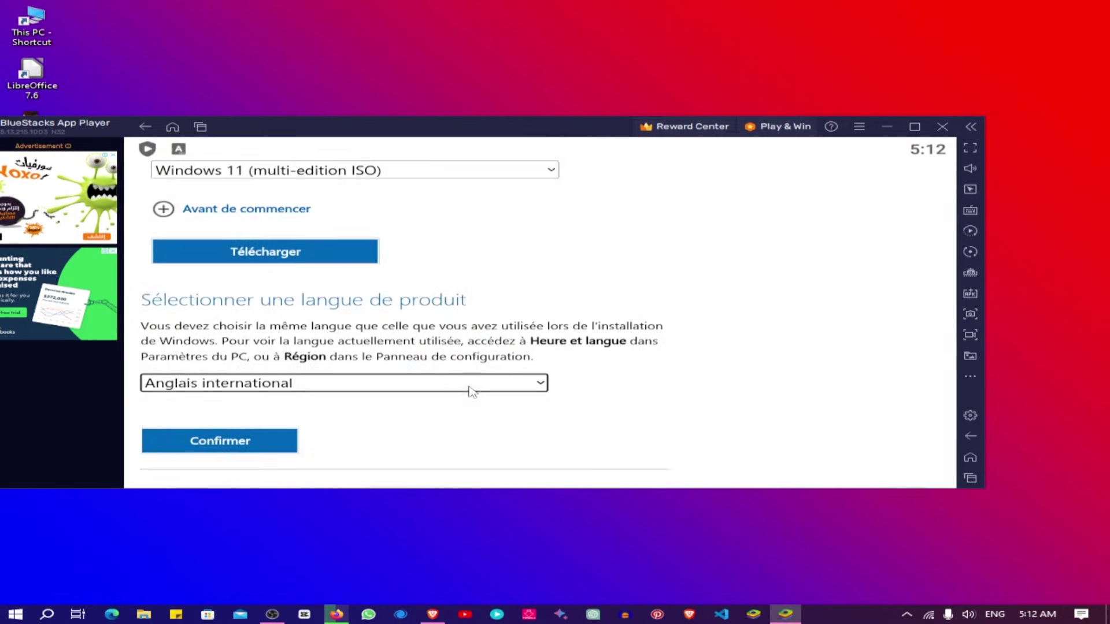
pyautogui.click(218, 444)
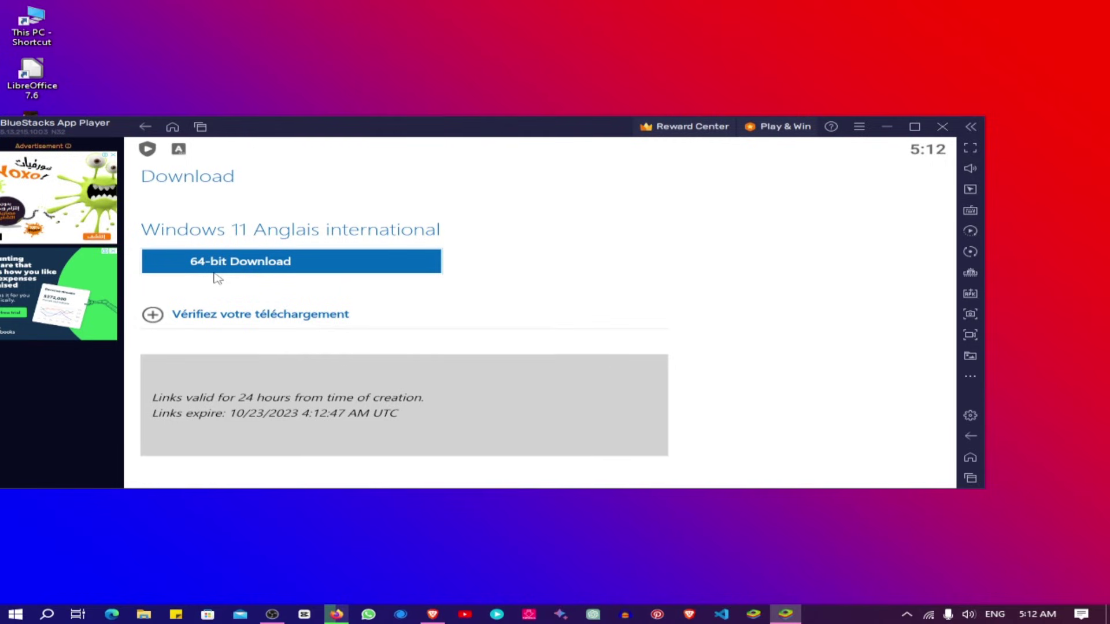
# - Long-press the 64-bit Download button and copy its link address
pyautogui.click(254, 268)
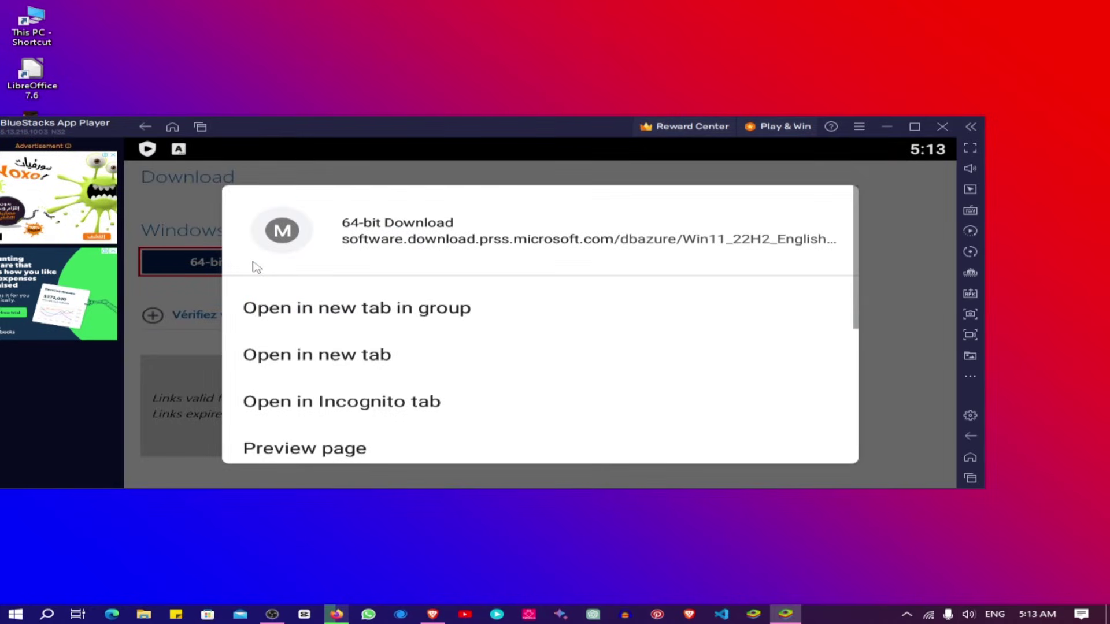
pyautogui.scroll(-3, 377, 317)
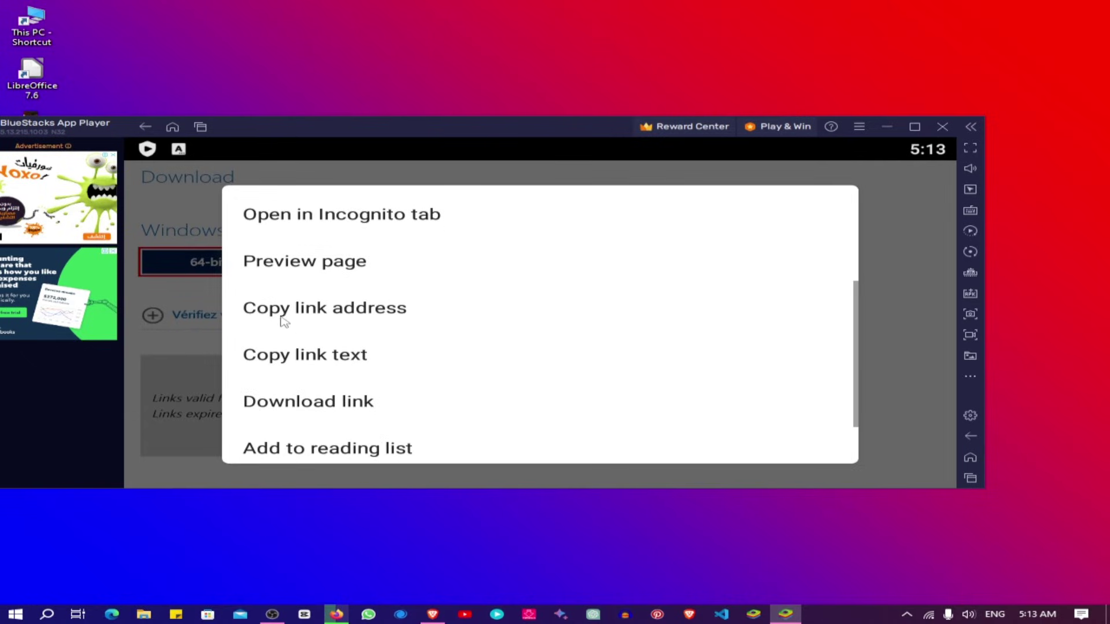
pyautogui.click(354, 317)
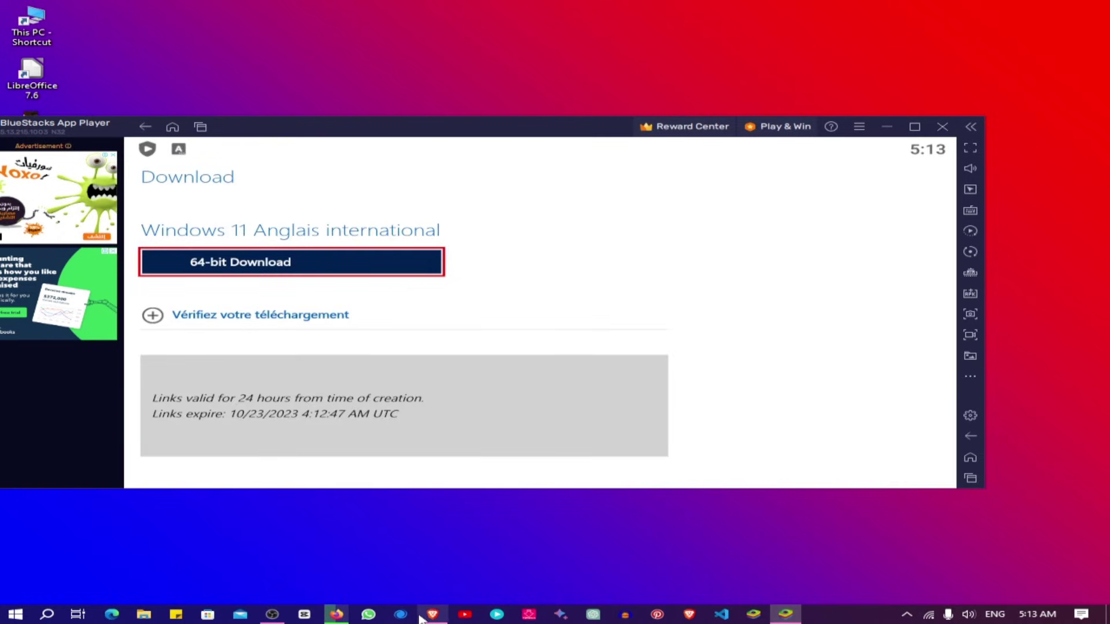
# - Open the pasted link in a new Brave tab, save the ISO to Desktop, check Downloads
pyautogui.click(432, 614)
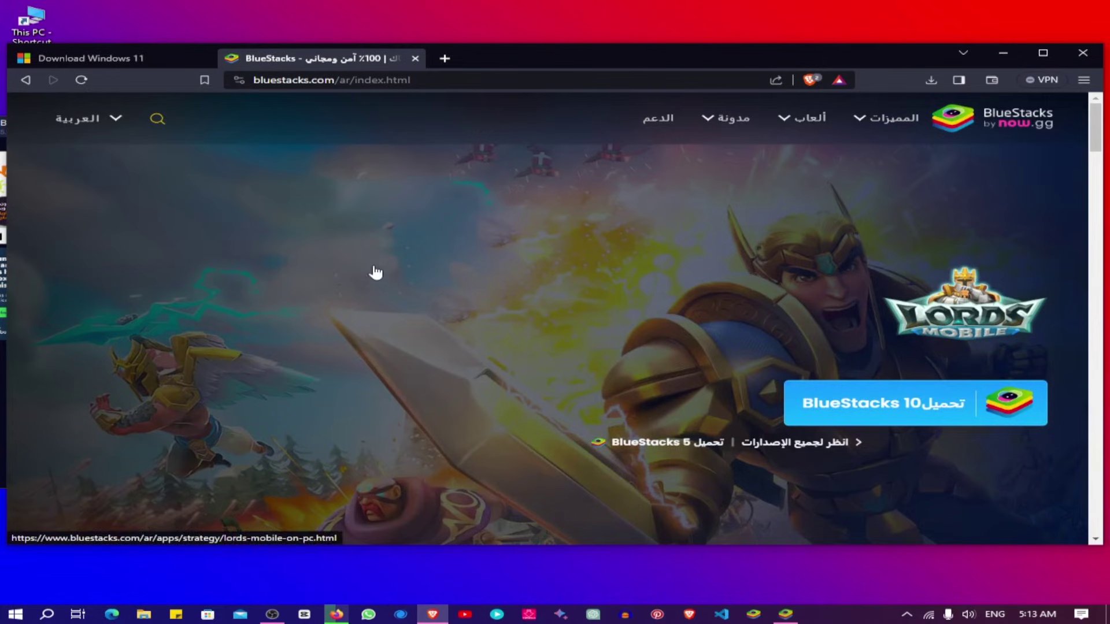
pyautogui.click(444, 59)
pyautogui.click(417, 76)
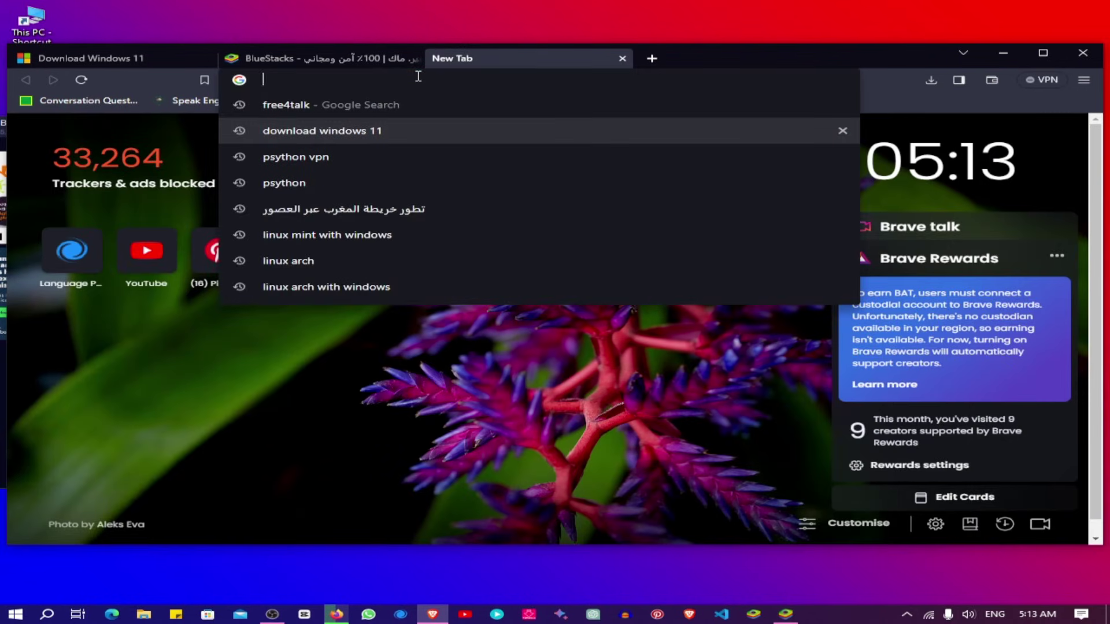
pyautogui.hotkey('ctrl', 'v')
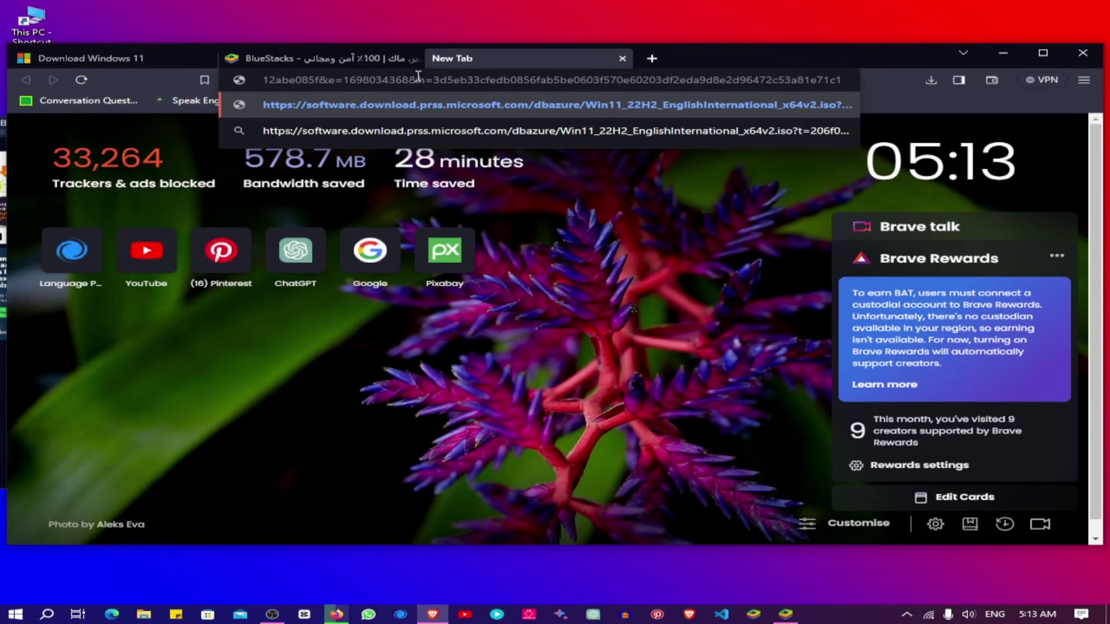
pyautogui.press('Return')
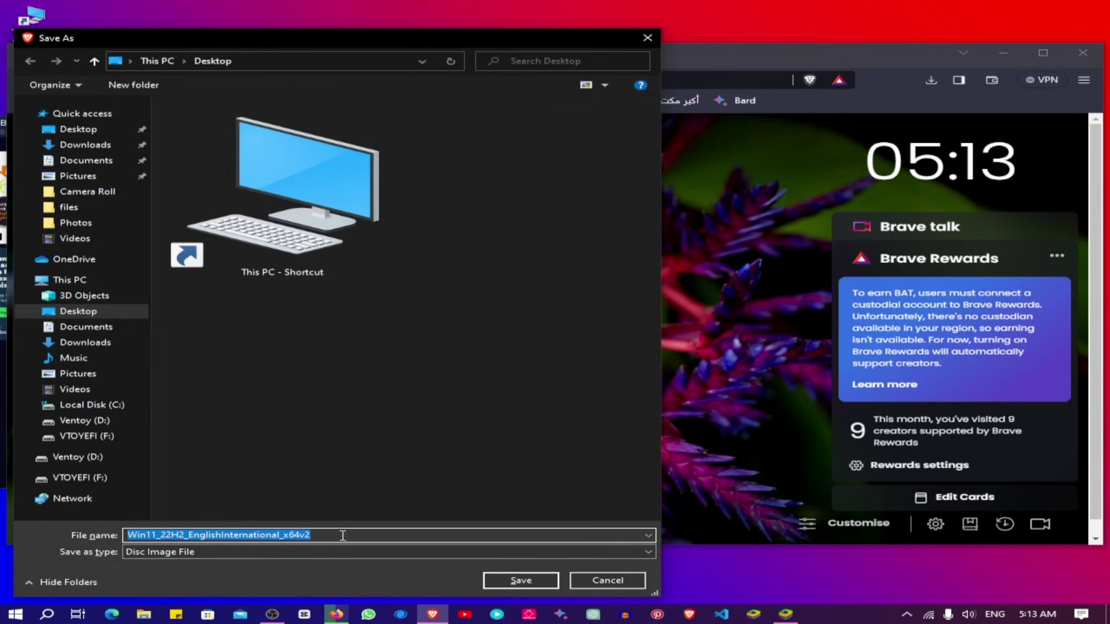
pyautogui.click(508, 582)
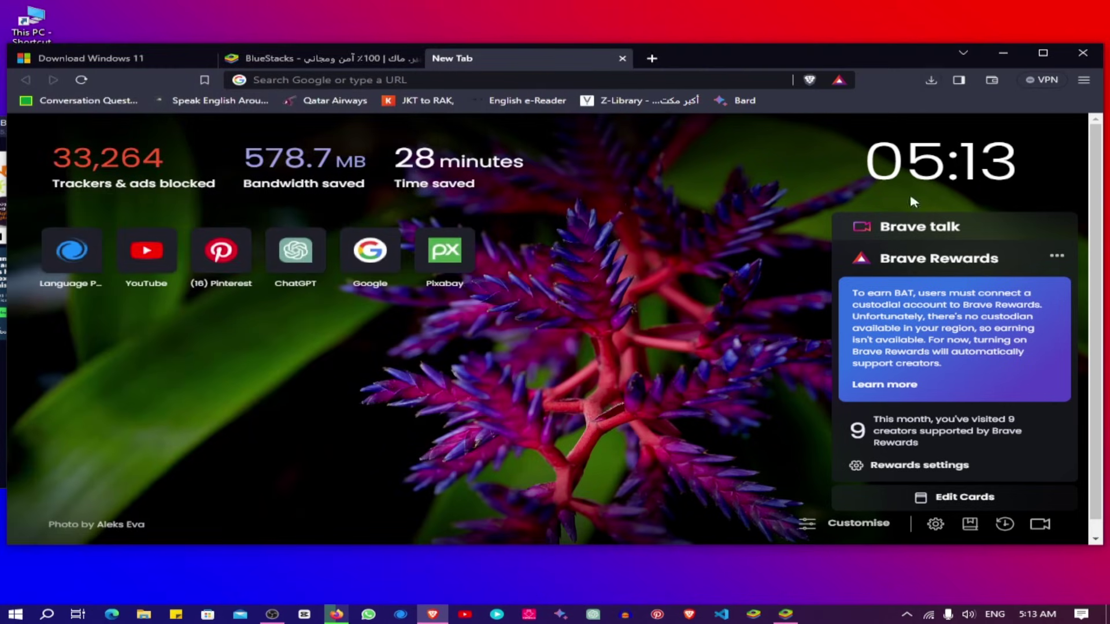
pyautogui.click(931, 79)
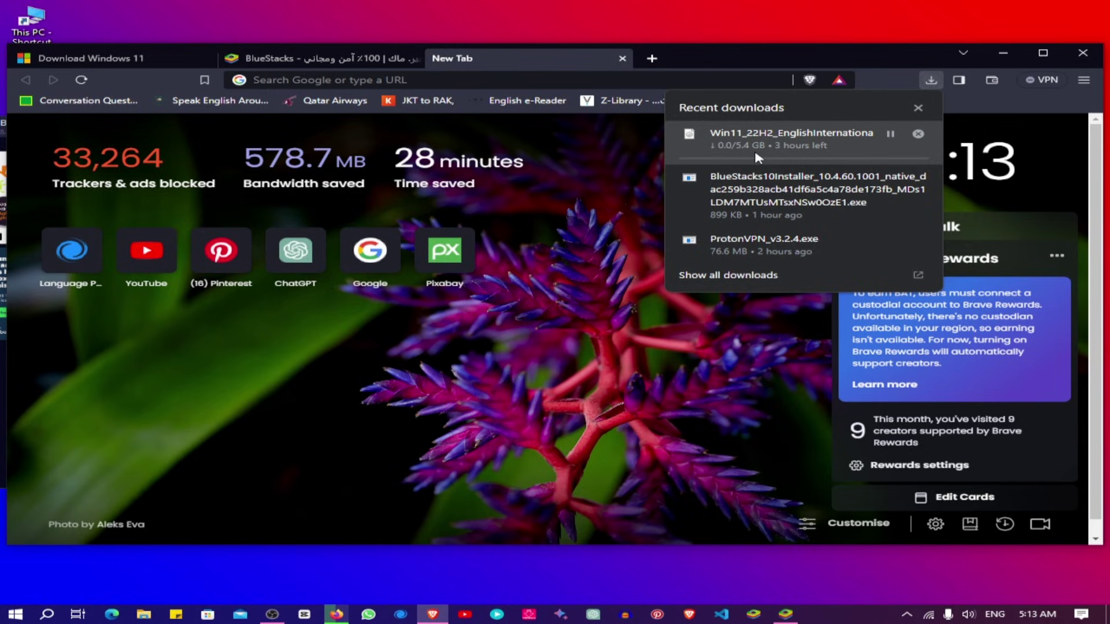
# - Start the 64-bit download in BlueStacks and check its progress in the notification shade
pyautogui.click(785, 615)
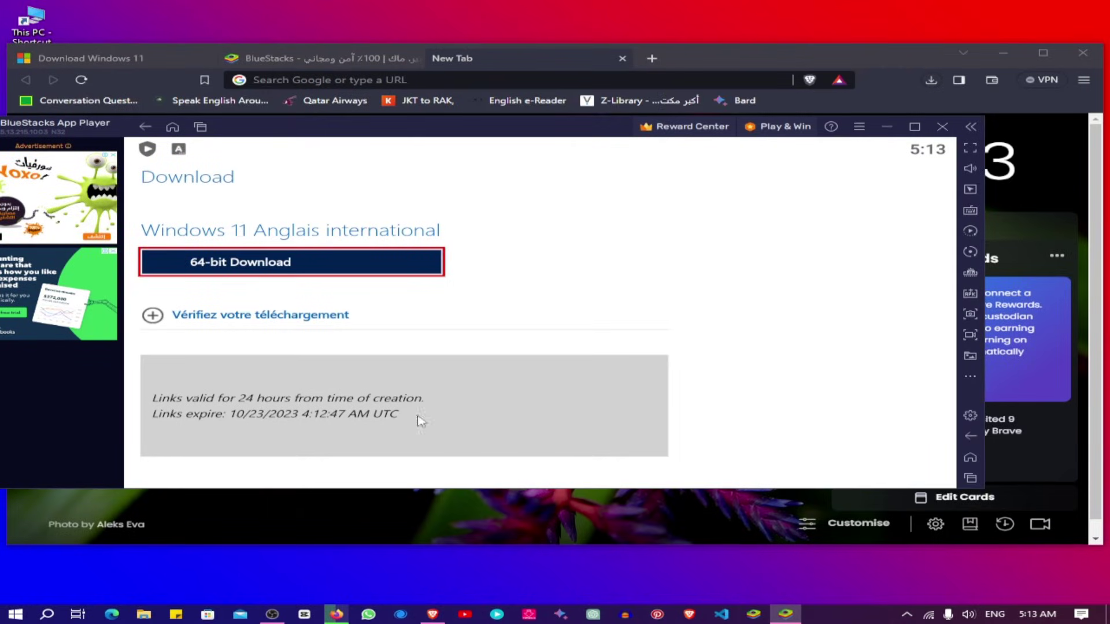
pyautogui.click(254, 265)
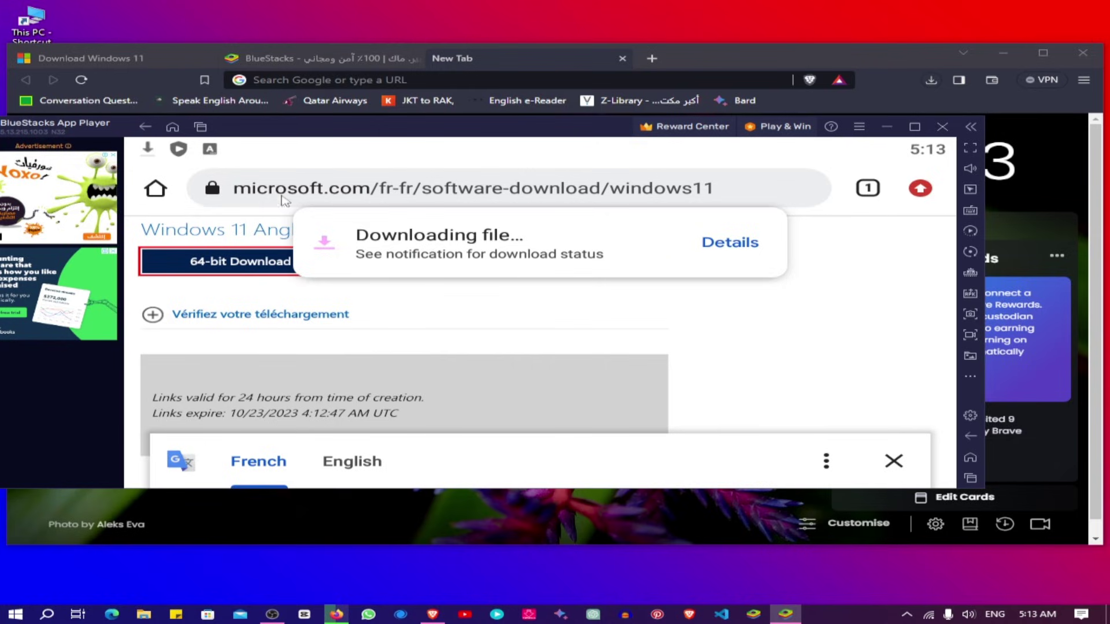
pyautogui.moveTo(315, 154)
pyautogui.mouseDown()
pyautogui.moveTo(330, 341)
pyautogui.moveTo(304, 334)
pyautogui.mouseUp()
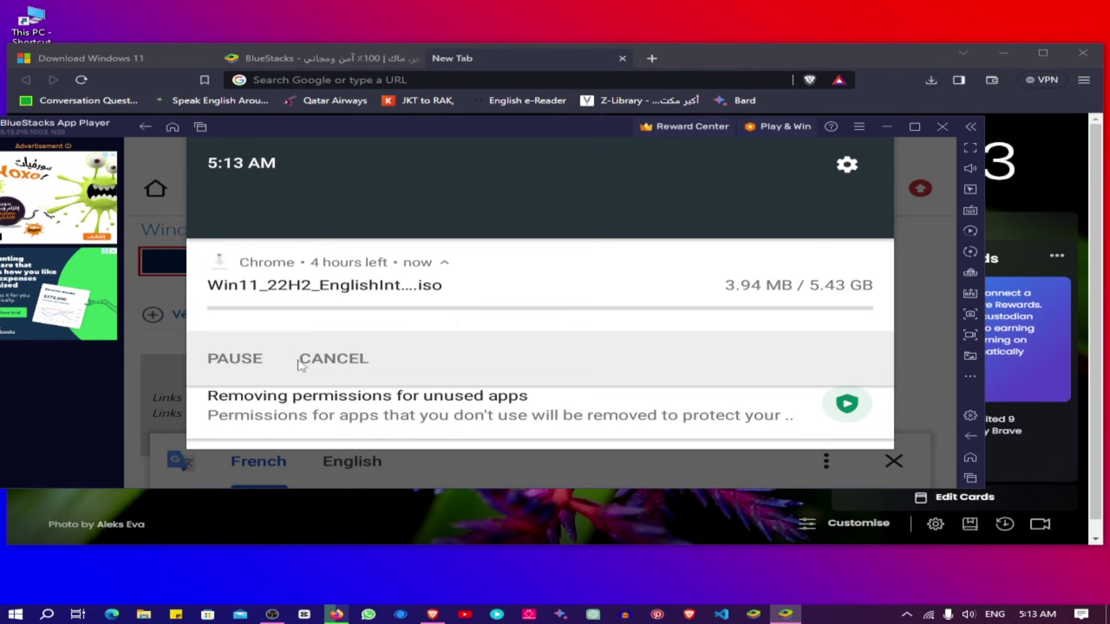
pyautogui.click(319, 365)
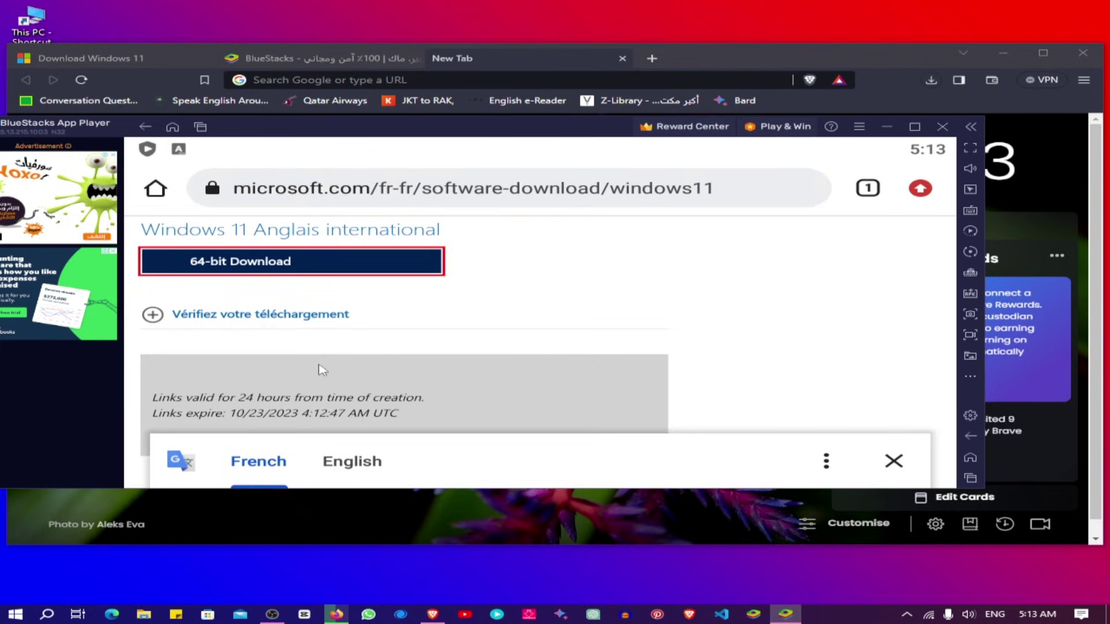